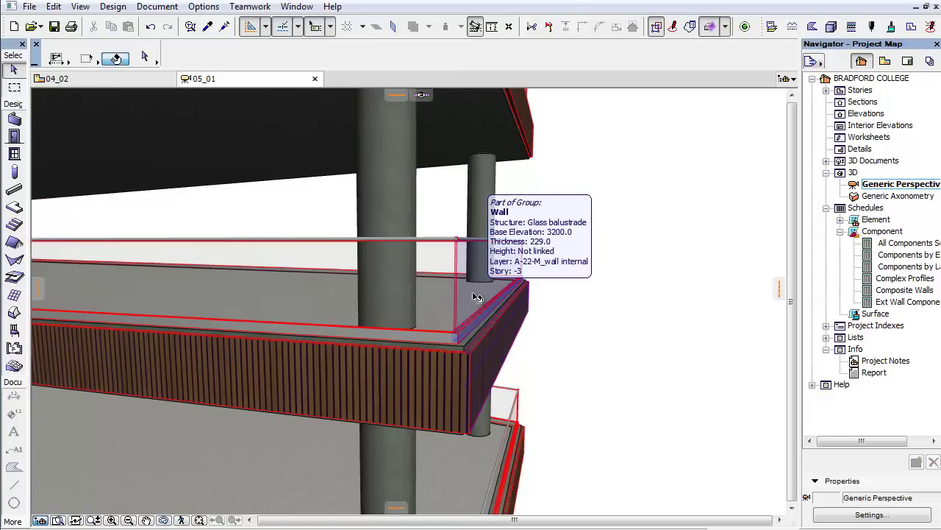
Select the glass balustrade wall at the balcony corner and open its context menu.
left_click(475, 294)
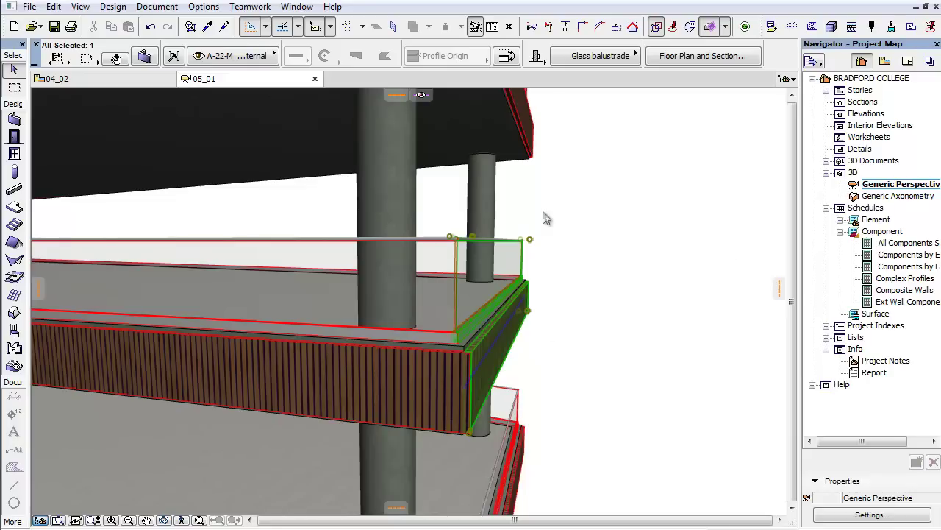
right_click(545, 213)
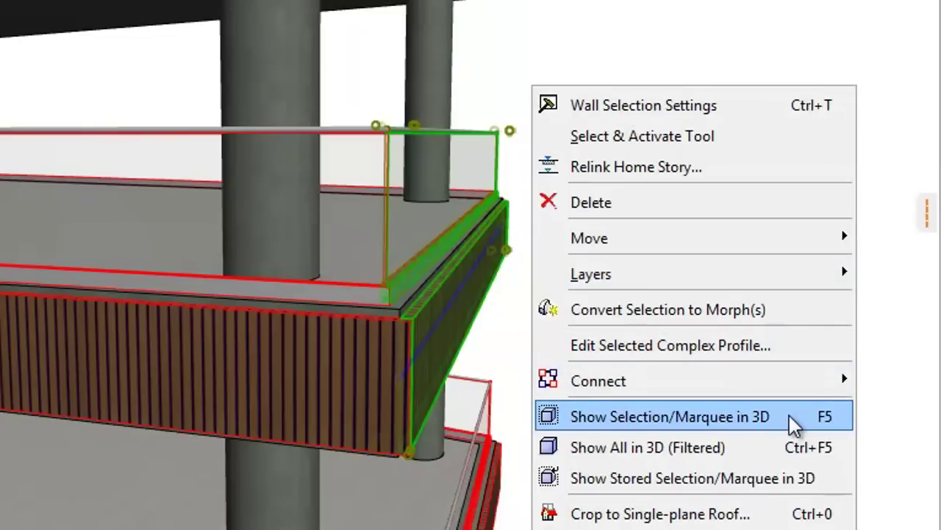
Show only the balustrade and timber cladding in 3D, then reselect the glass balustrade's context menu.
left_click(794, 423)
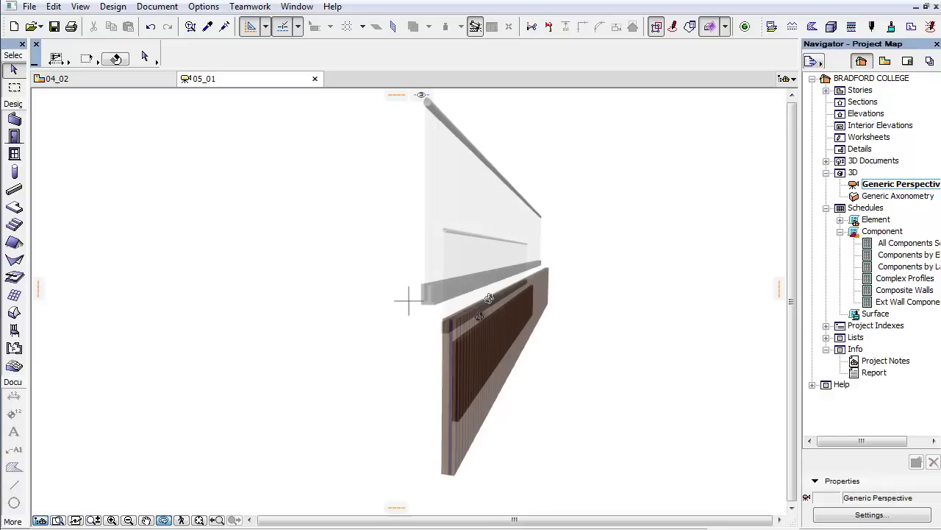
left_click(491, 302)
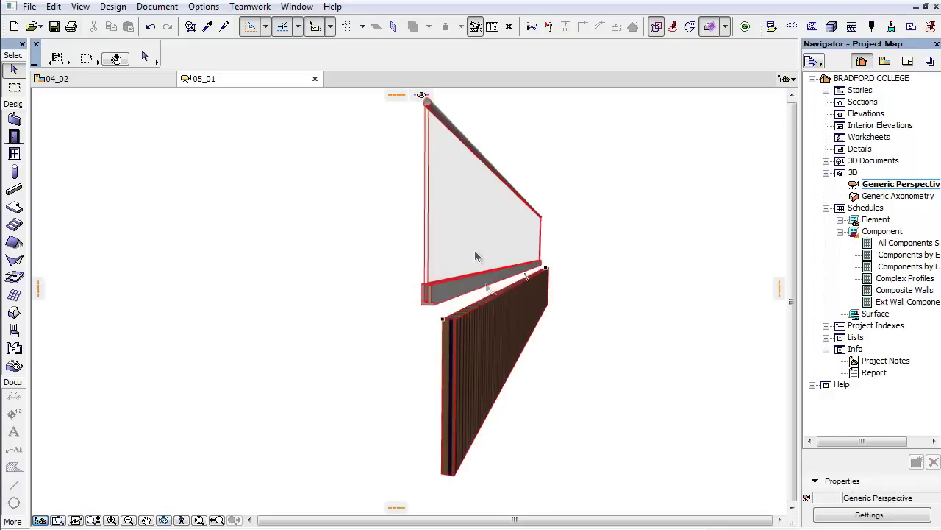
left_click(443, 145)
right_click(441, 147)
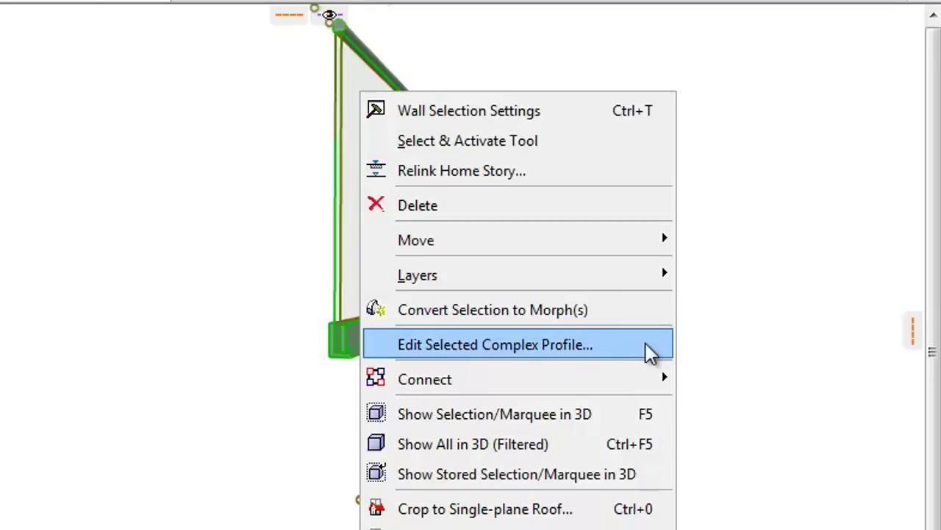
Edit the Glass balustrade complex profile and make its timber component list its area.
left_click(650, 351)
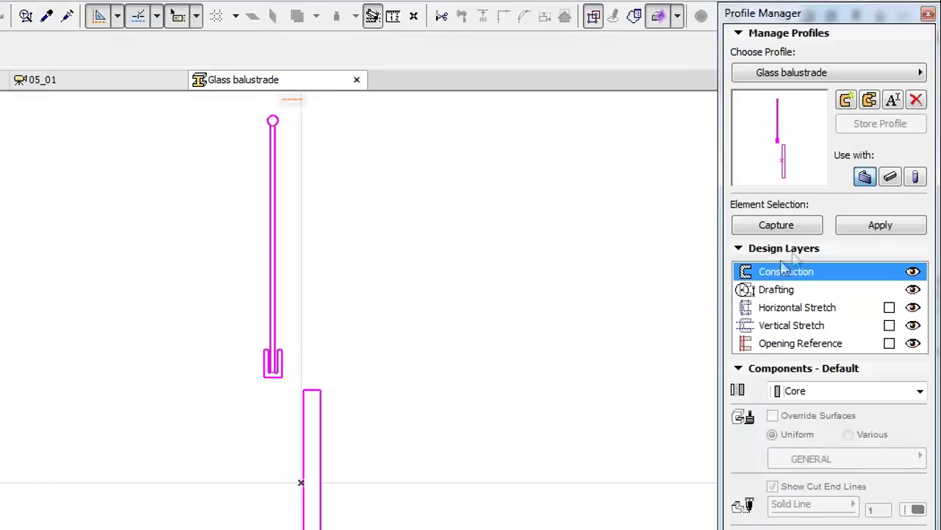
left_click(800, 252)
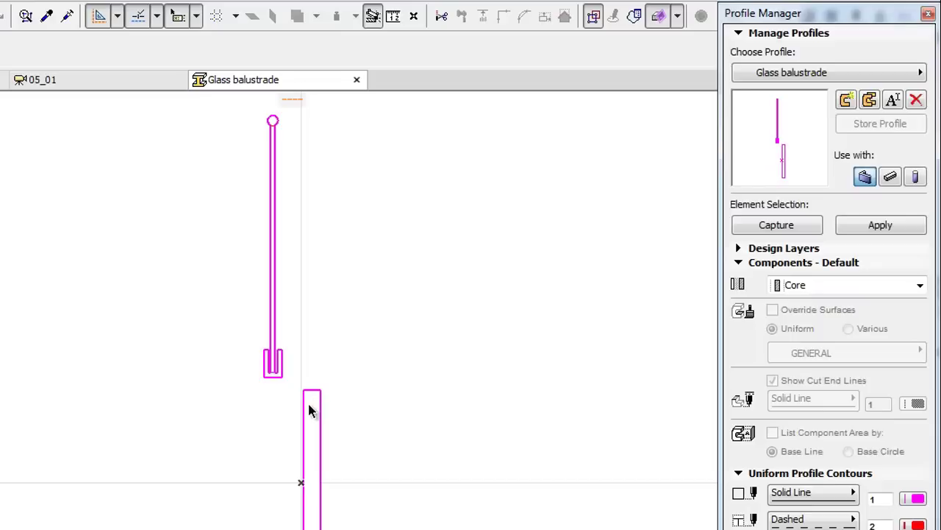
mouse_move(311, 441)
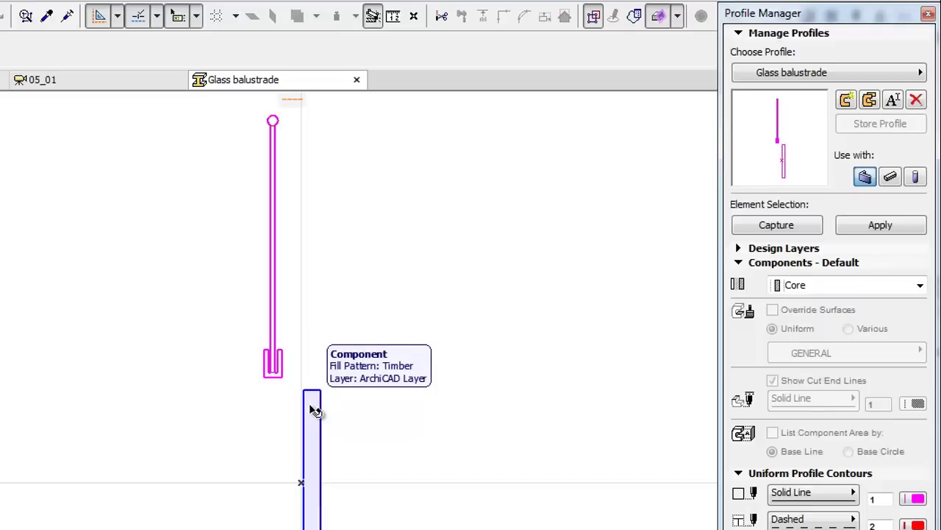
left_click(312, 411)
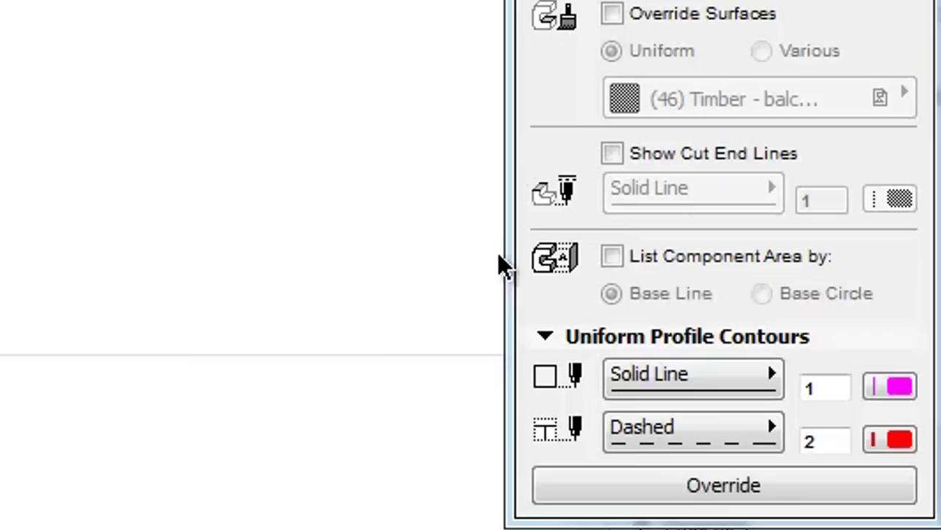
left_click(612, 256)
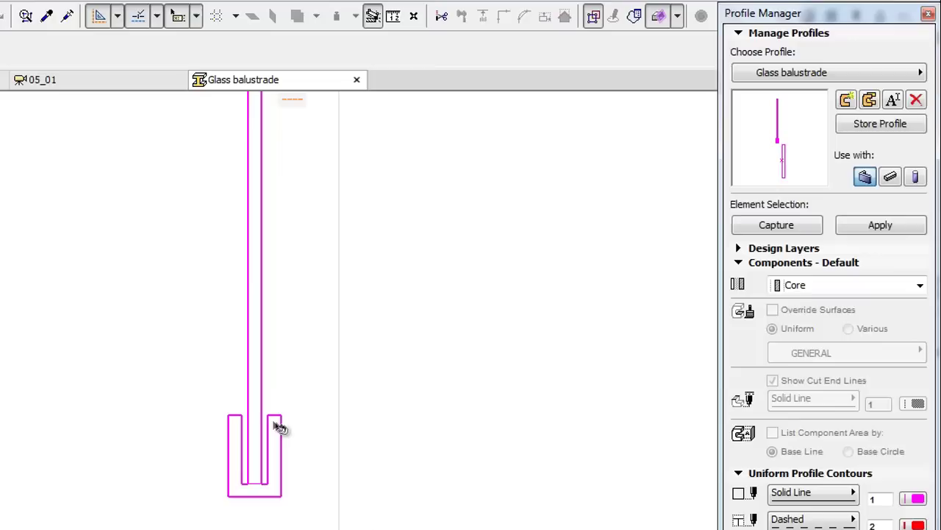
Make the glass pane component list its area too, leaving the round handrail selected.
left_click(275, 423)
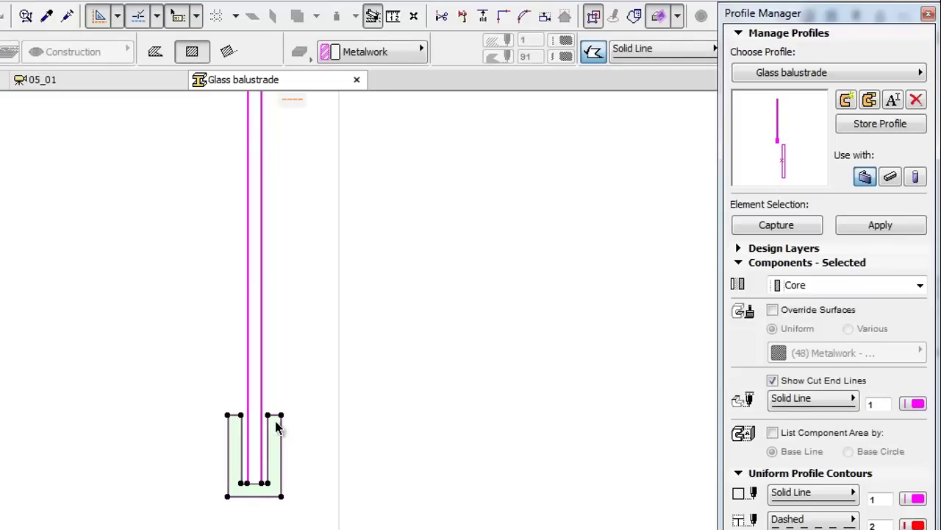
left_click(276, 383)
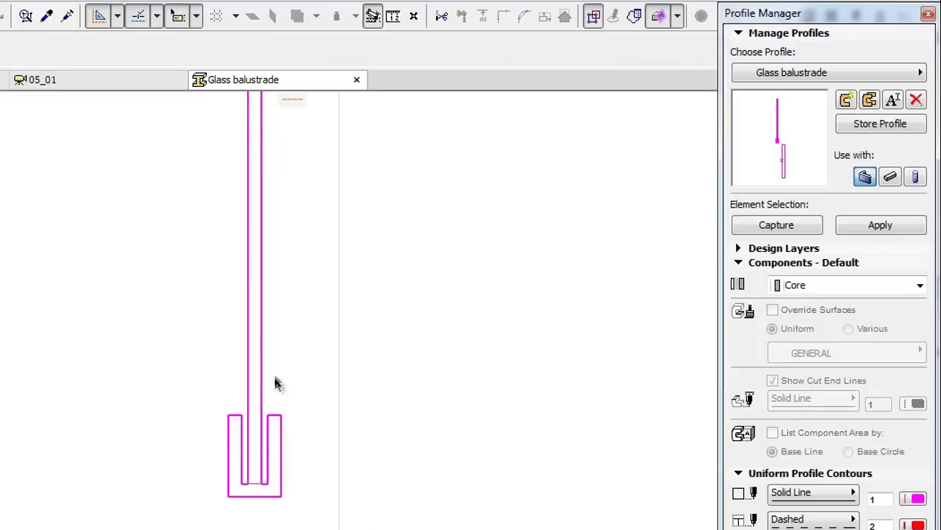
scroll(273, 353, "down", 1)
middle_click_drag(273, 343, 219, 491)
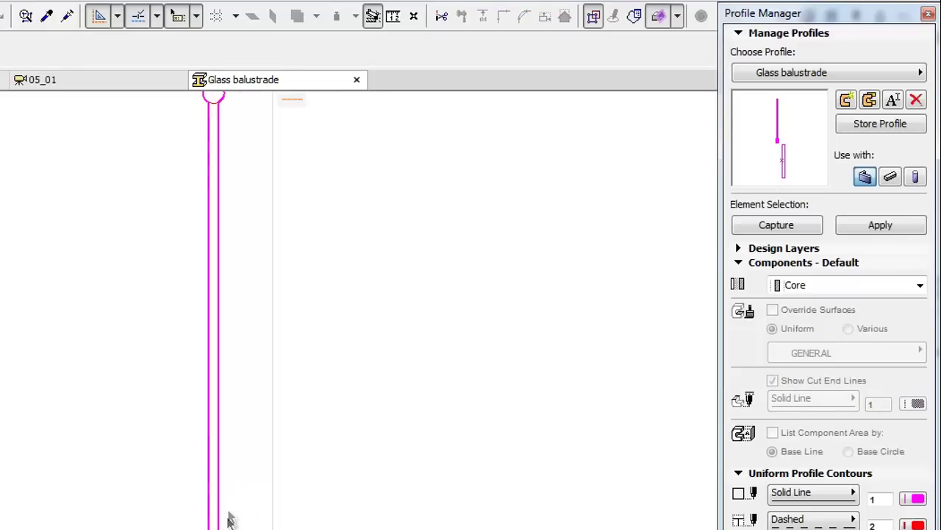
left_click(213, 487)
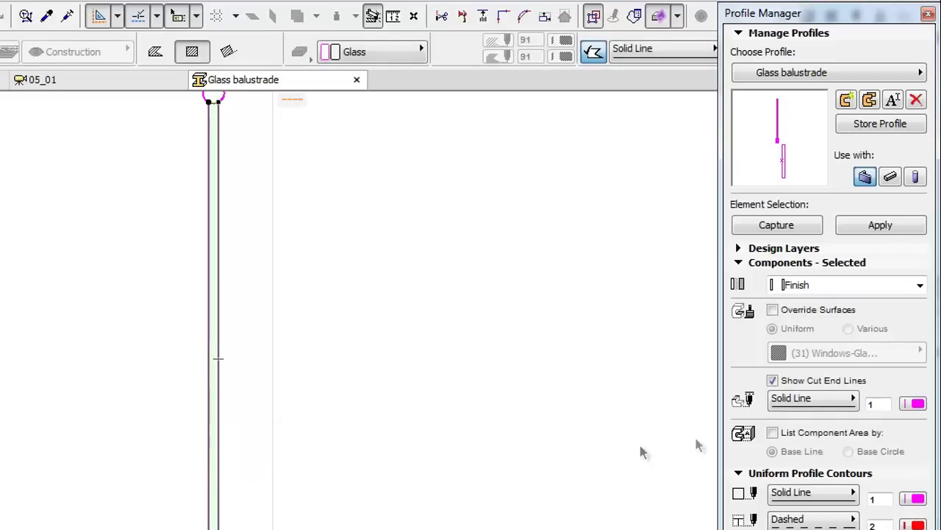
left_click(773, 432)
scroll(324, 235, "up", 3)
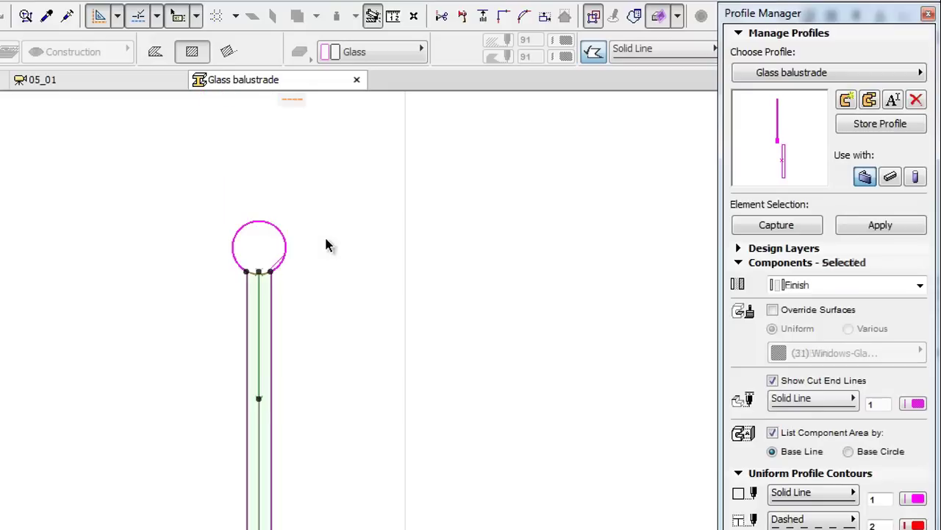
left_click(325, 235)
left_click(265, 244)
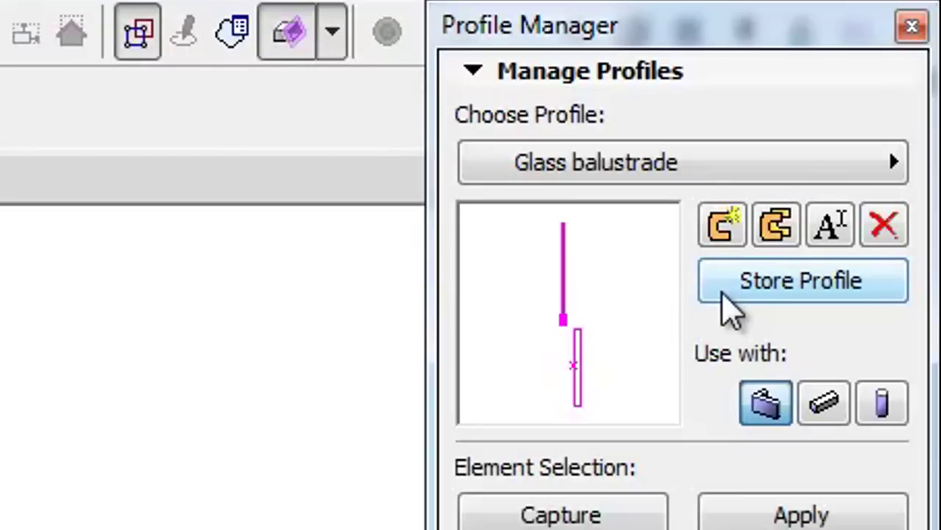
Store the edited Glass balustrade profile and close the Profile Manager.
left_click(724, 305)
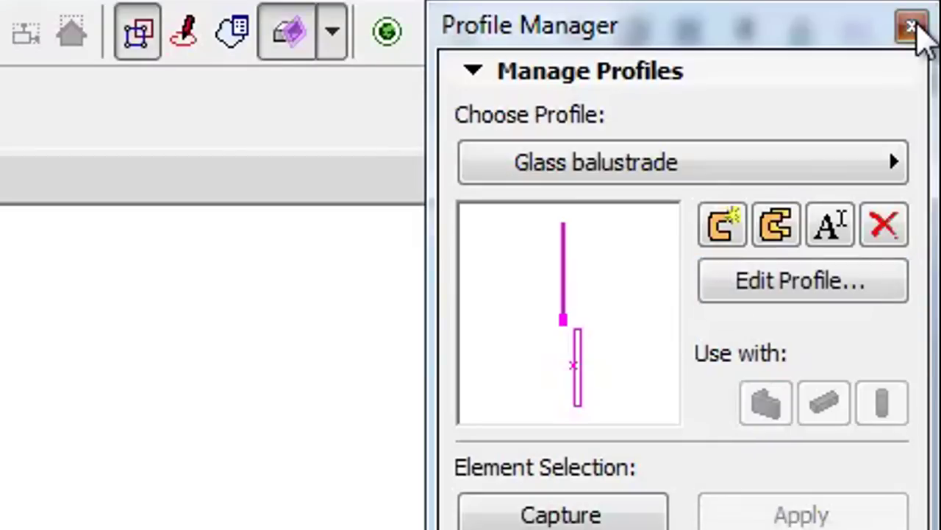
left_click(912, 25)
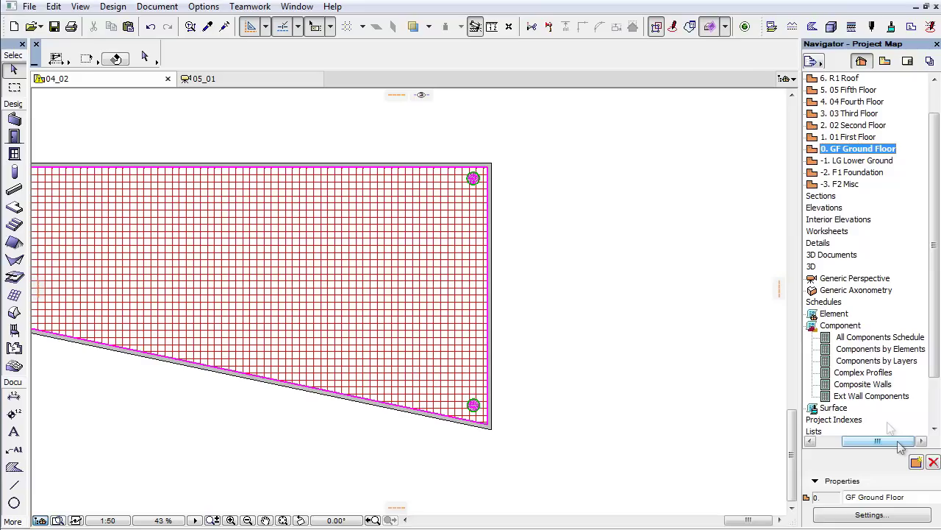
Start a New Schedule from the Navigator's Component schedules.
right_click(853, 331)
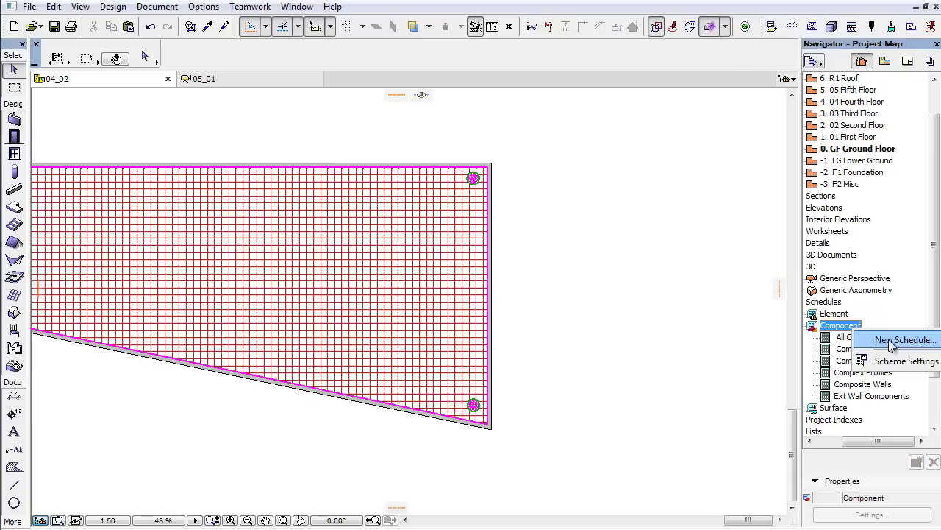
left_click(856, 337)
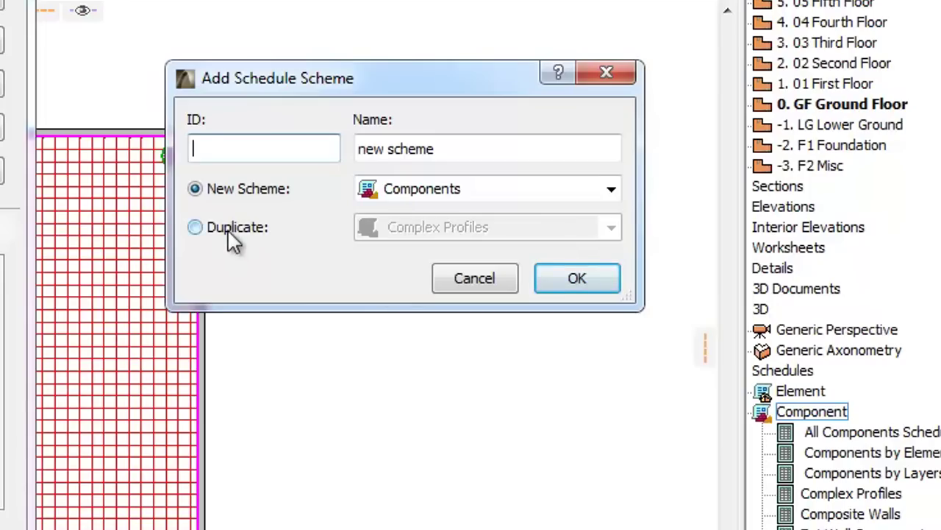
Create a 'Profile Components' scheme duplicated from All Components Schedule.
left_click(507, 224)
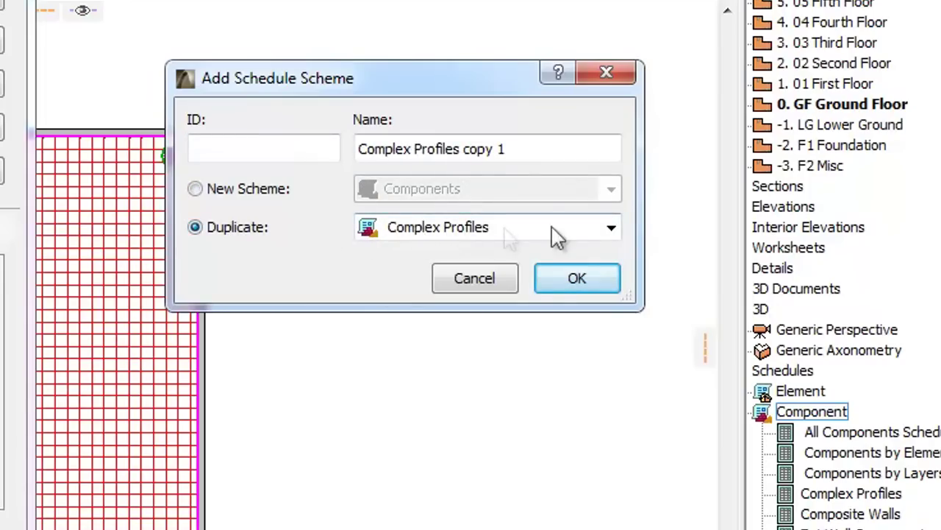
left_click(610, 230)
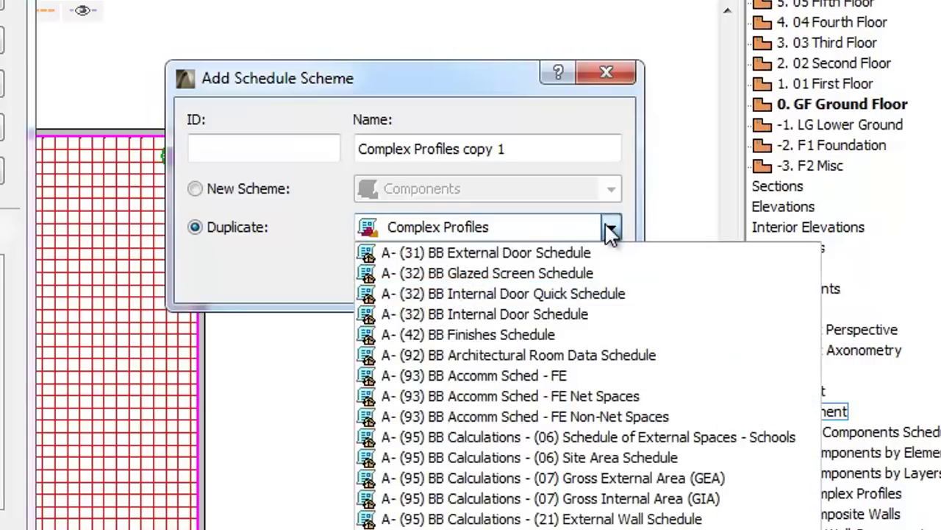
left_click(514, 526)
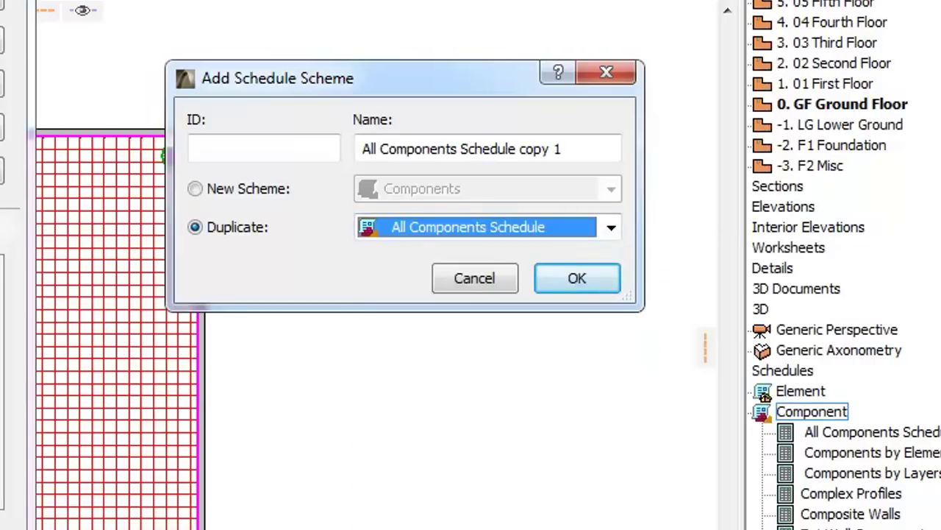
left_click_drag(581, 148, 362, 148)
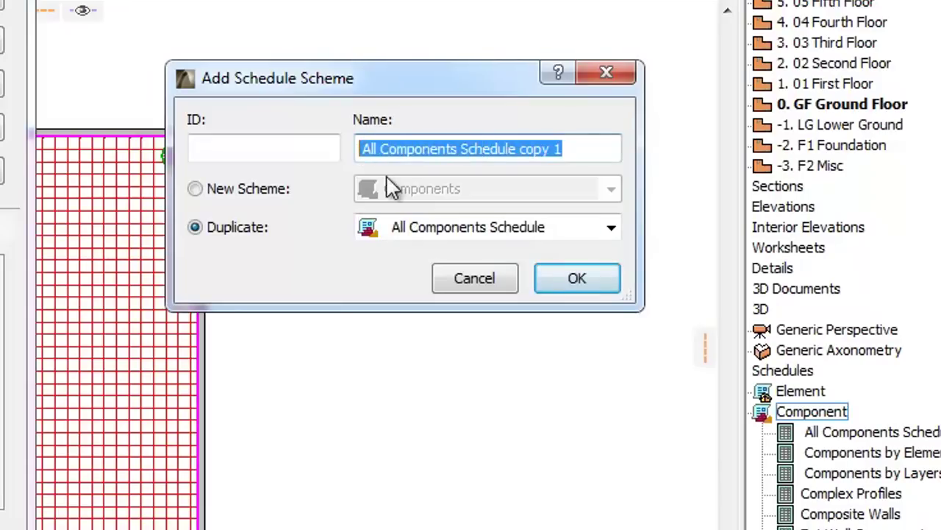
type("Profile Components")
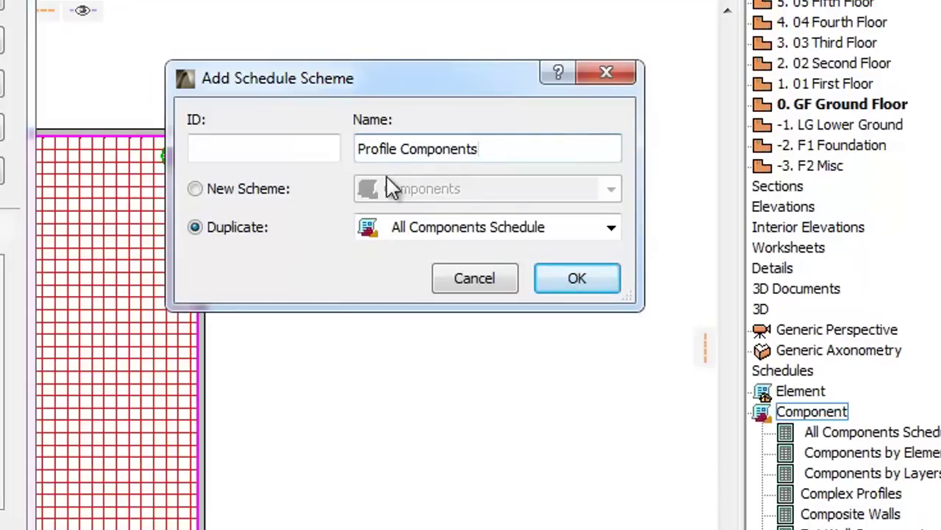
left_click(599, 281)
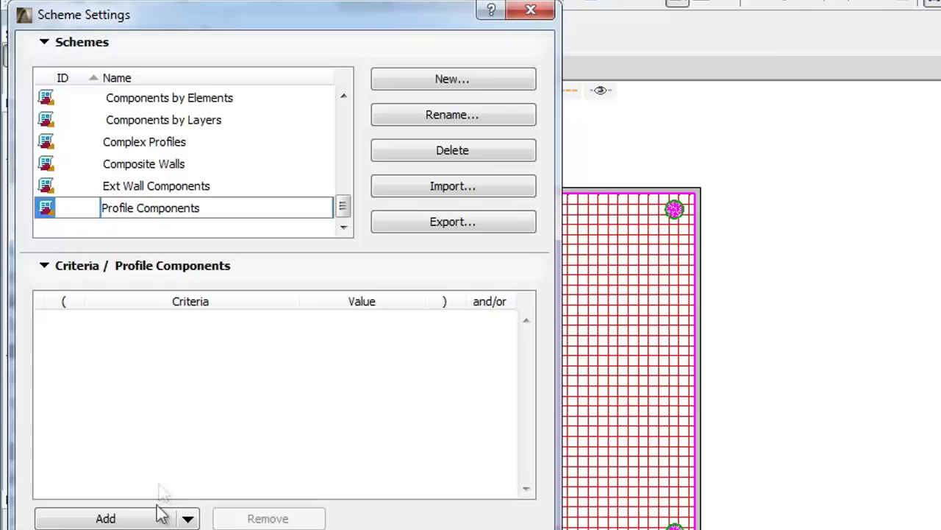
Add a criterion: Structure Type is Complex Profile.
left_click(105, 519)
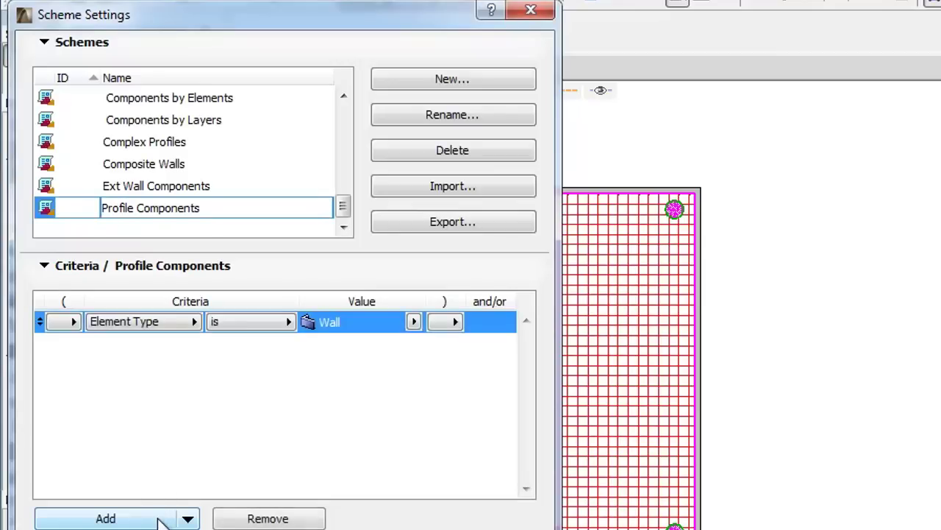
left_click(195, 321)
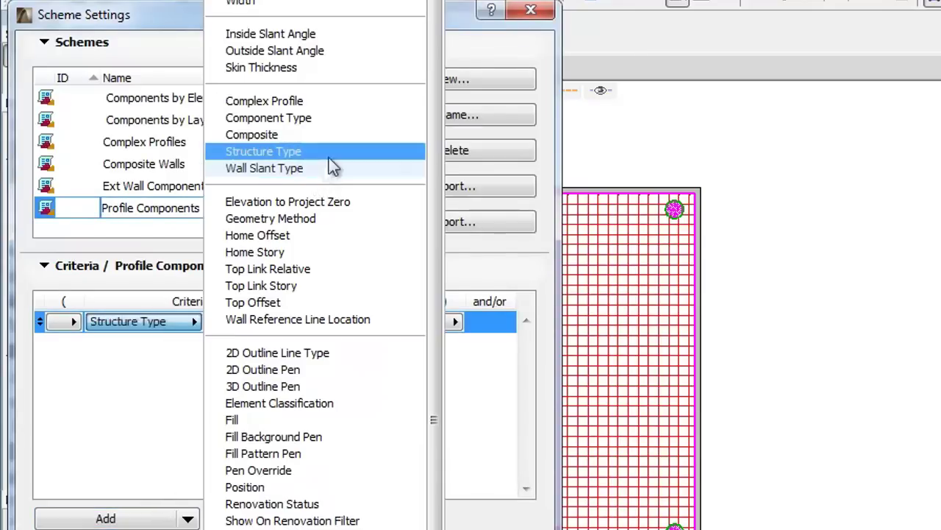
left_click(334, 152)
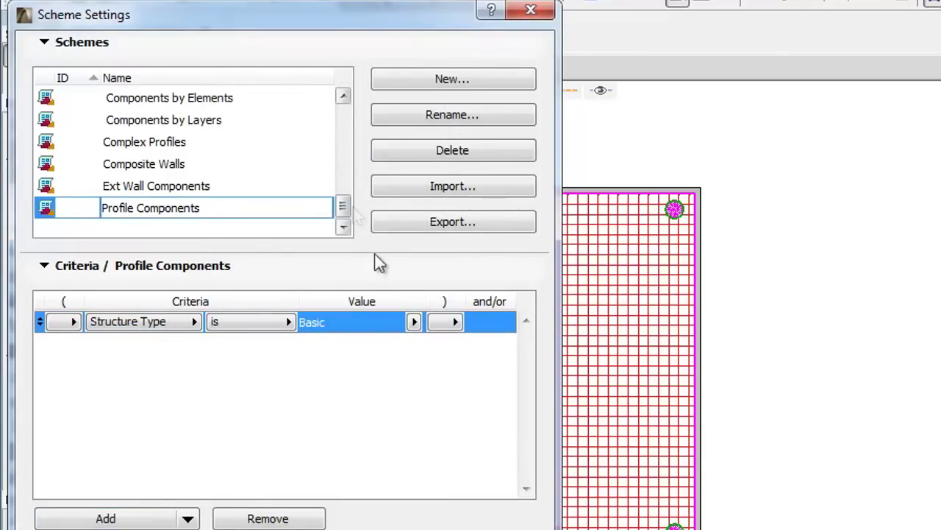
left_click(414, 322)
left_click(434, 355)
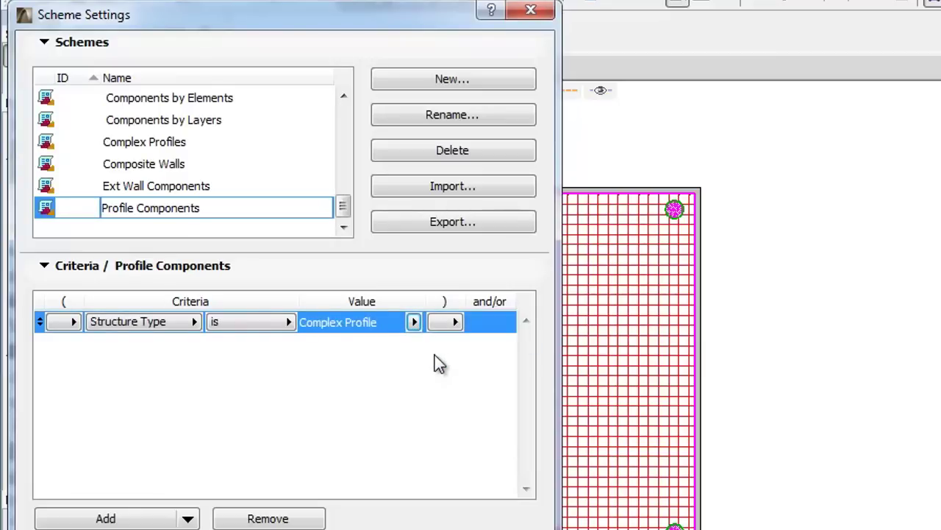
Add a second criterion: Complex Profile is Glass balustrade.
left_click(154, 514)
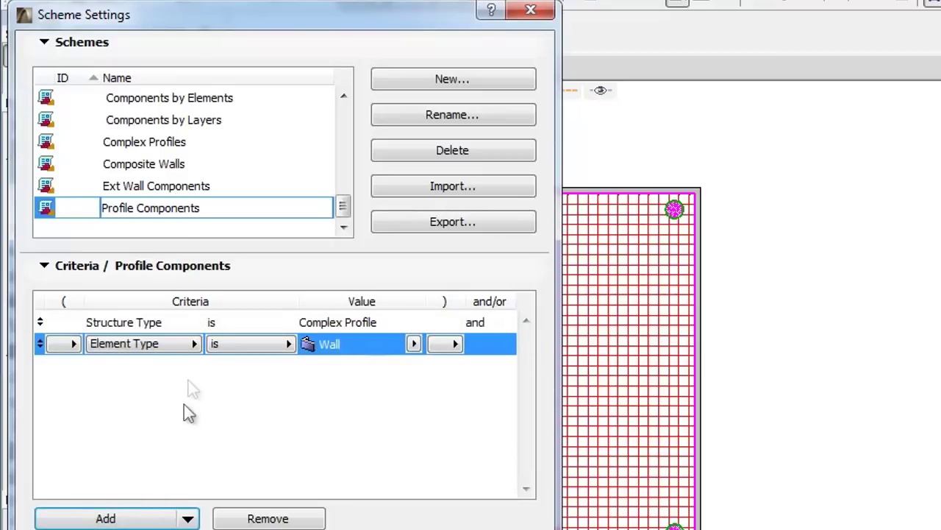
left_click(192, 345)
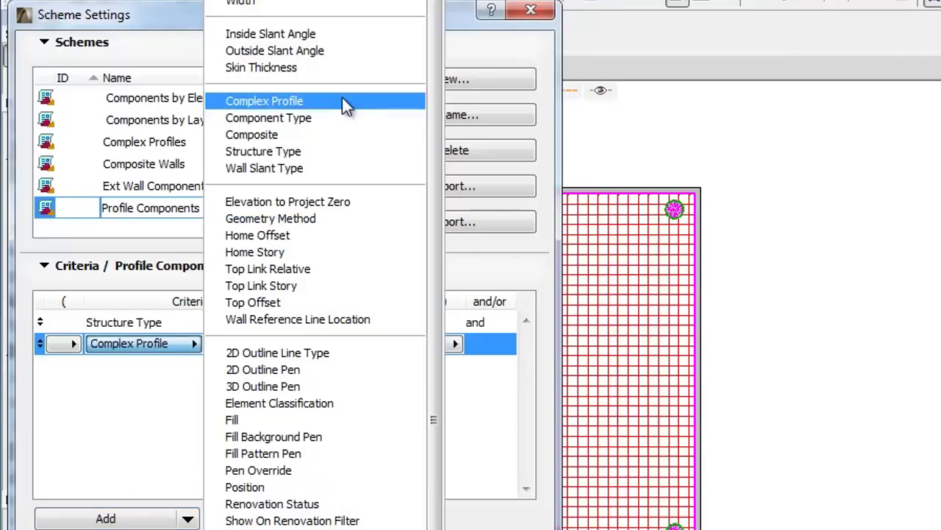
left_click(346, 103)
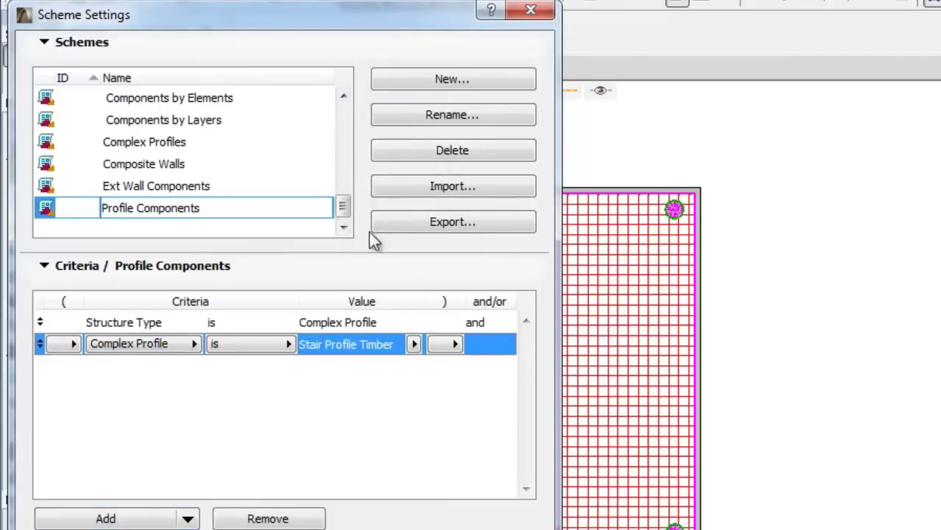
left_click(414, 343)
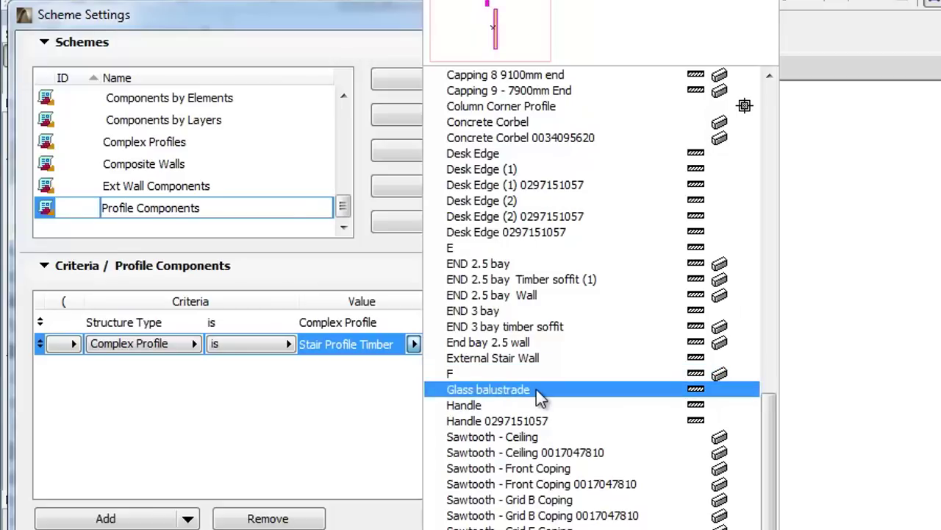
left_click(541, 390)
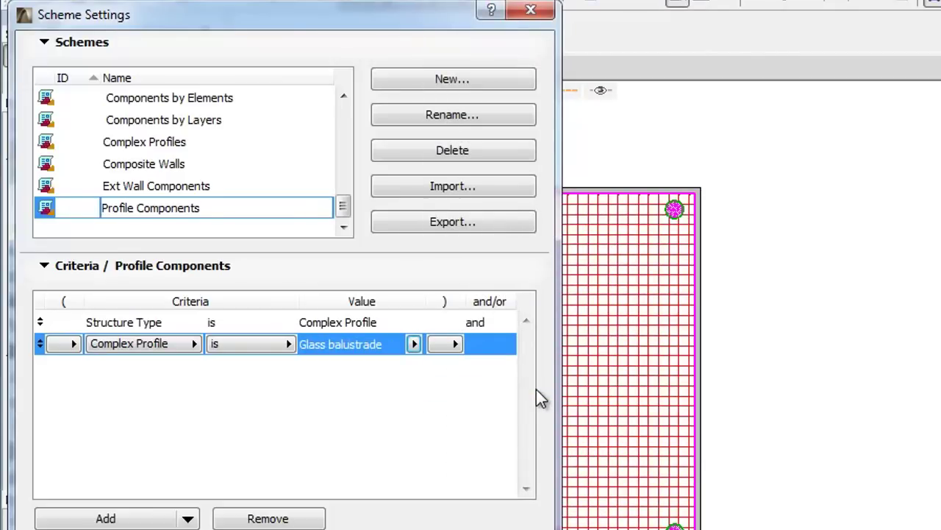
Replace the ID field with a Building Material / Composite / Profile / Fill field.
left_click(307, 268)
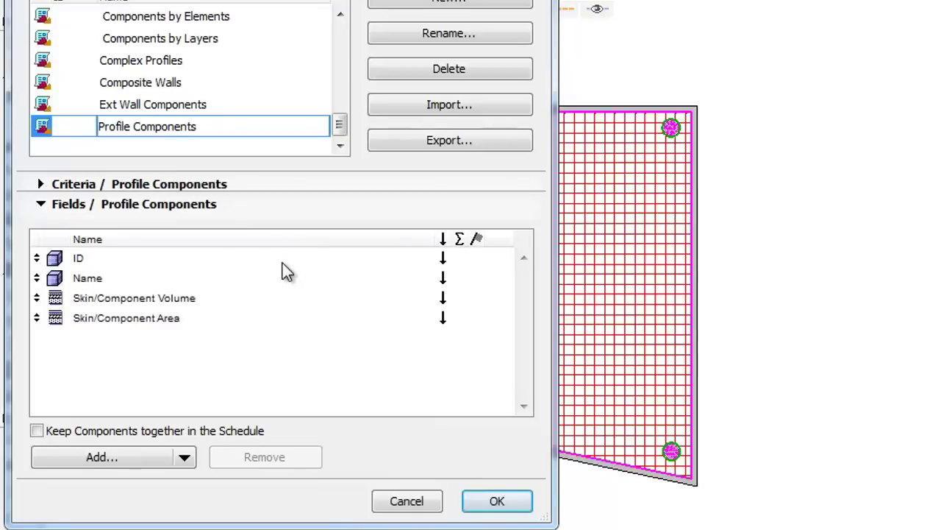
left_click(284, 270)
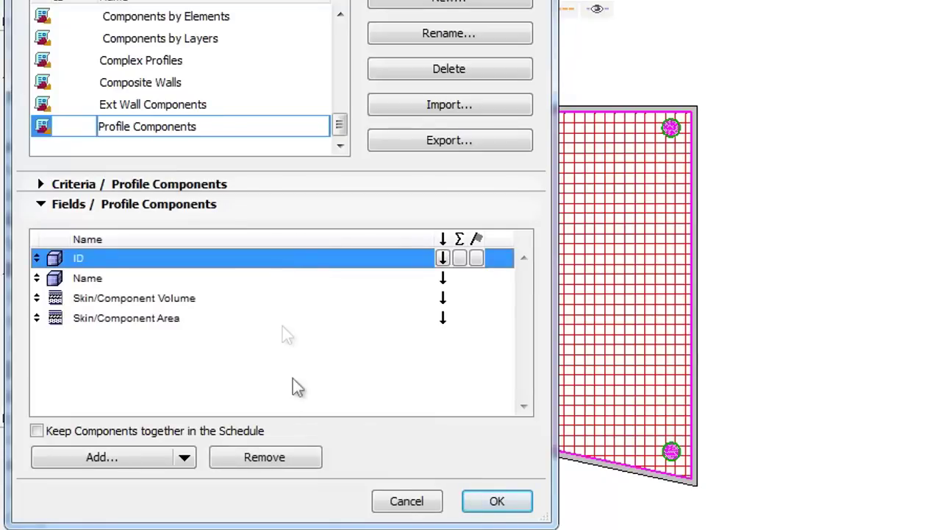
left_click(307, 458)
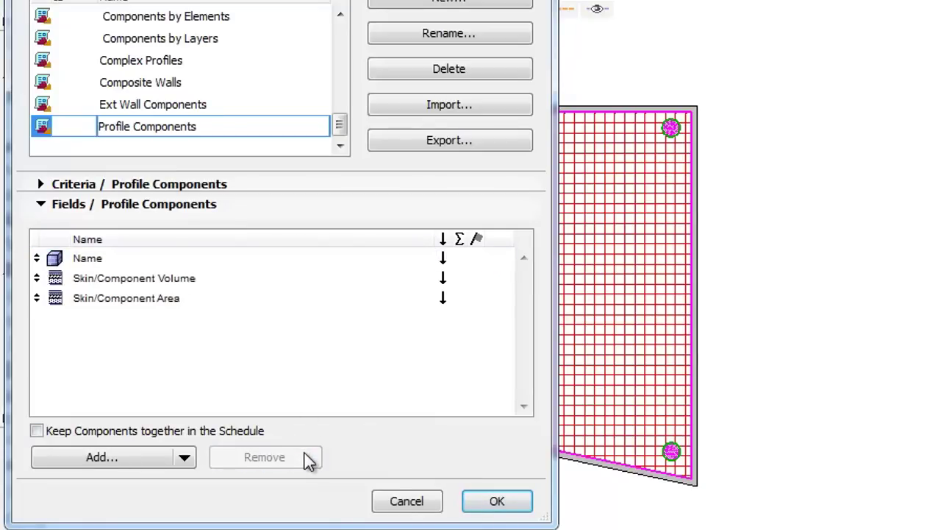
left_click(157, 462)
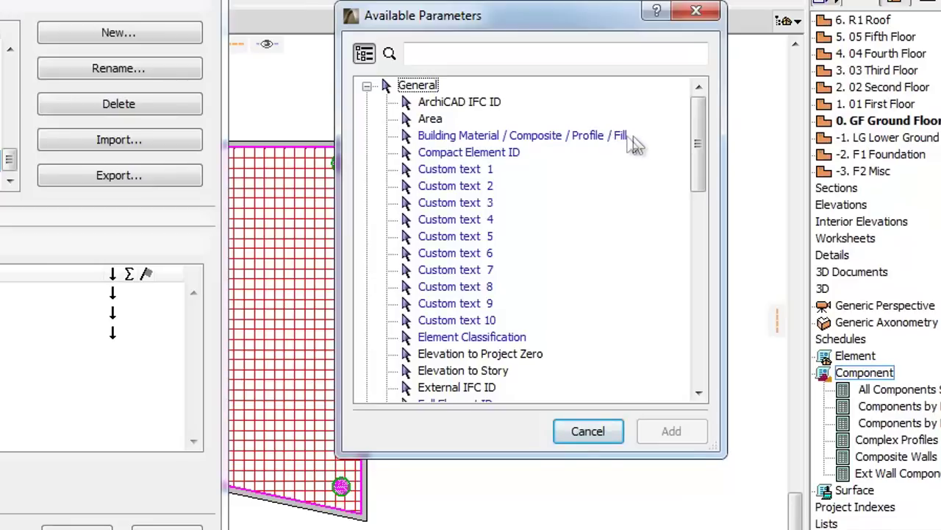
left_click(620, 143)
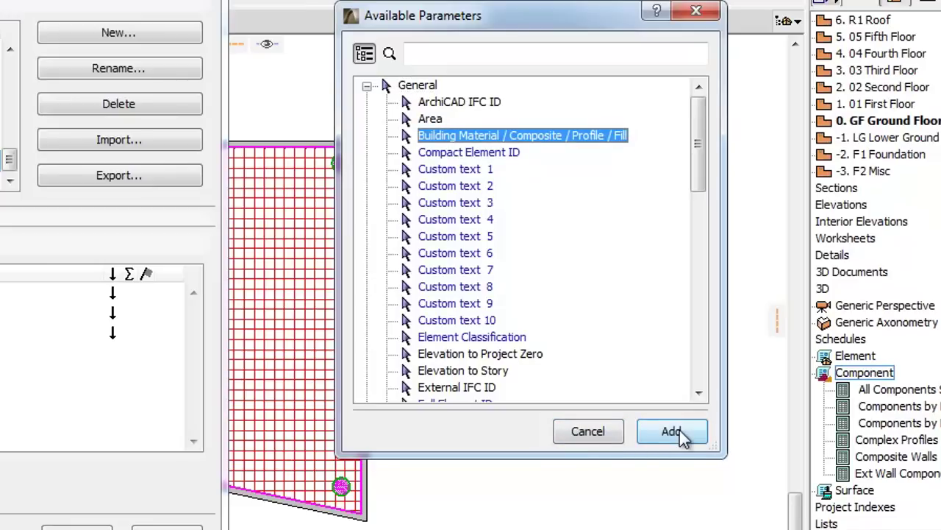
left_click(673, 432)
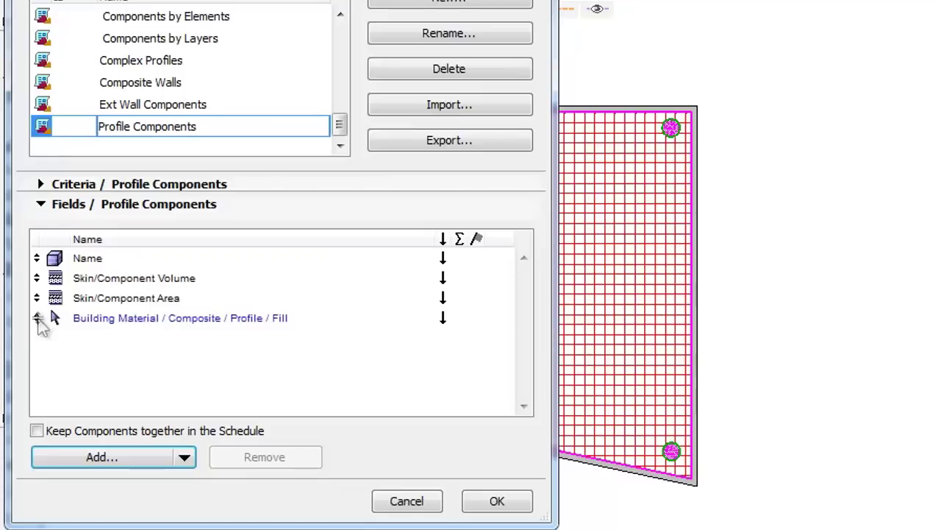
Put Building Material first and Area above Volume, flag Name, sum Area, and confirm.
left_click_drag(37, 318, 37, 261)
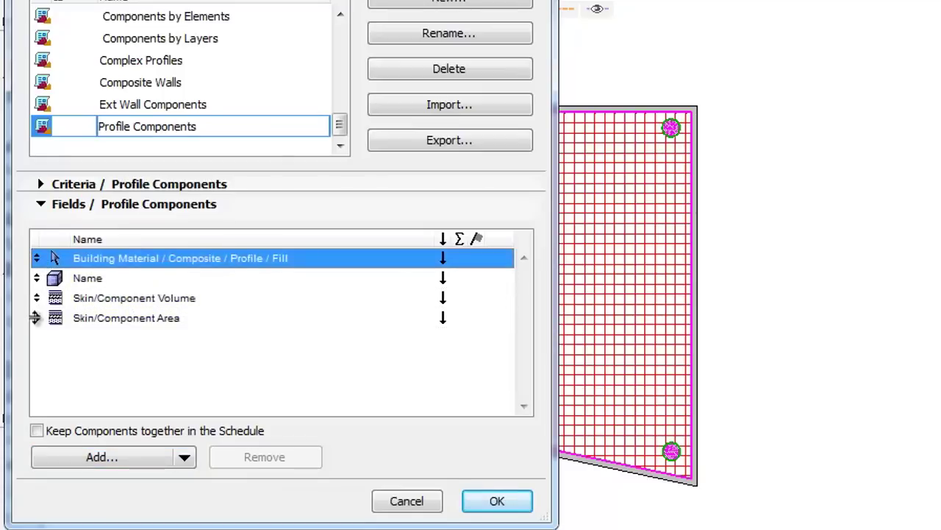
left_click_drag(37, 318, 37, 298)
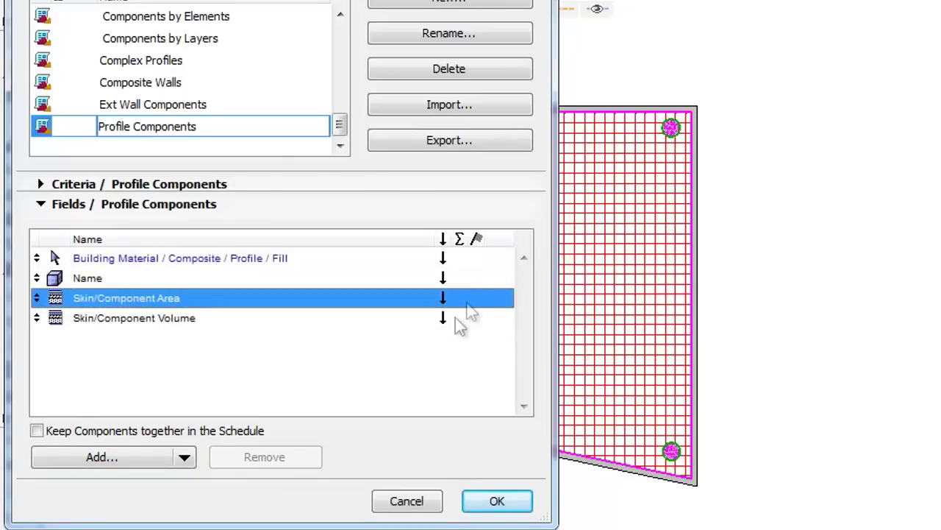
left_click(477, 277)
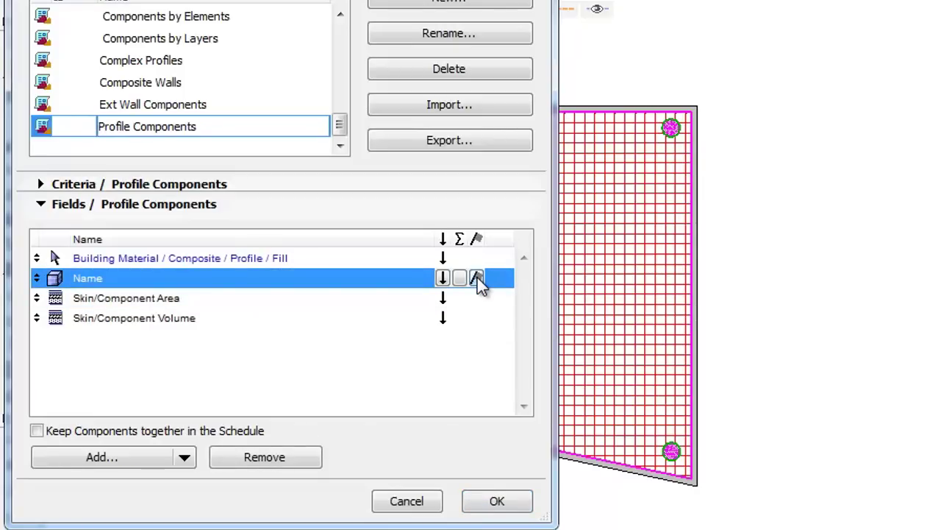
left_click(460, 300)
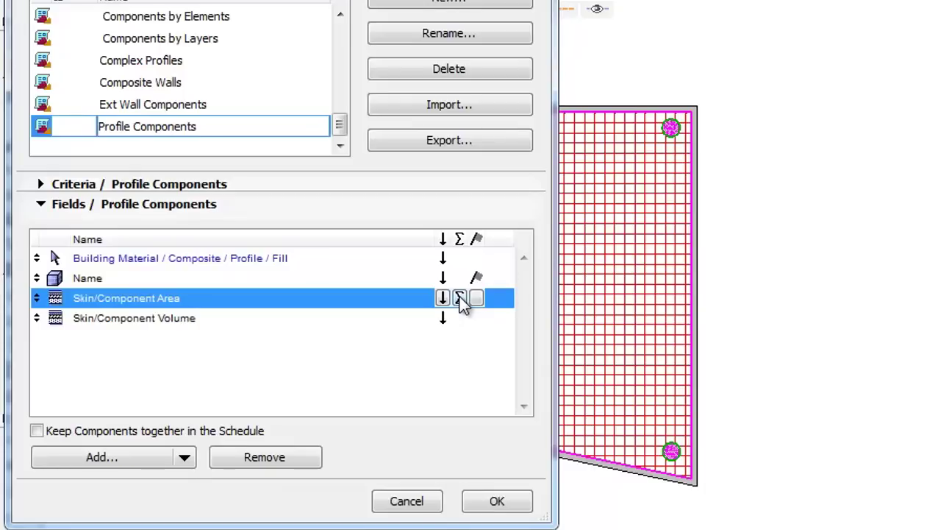
left_click(497, 501)
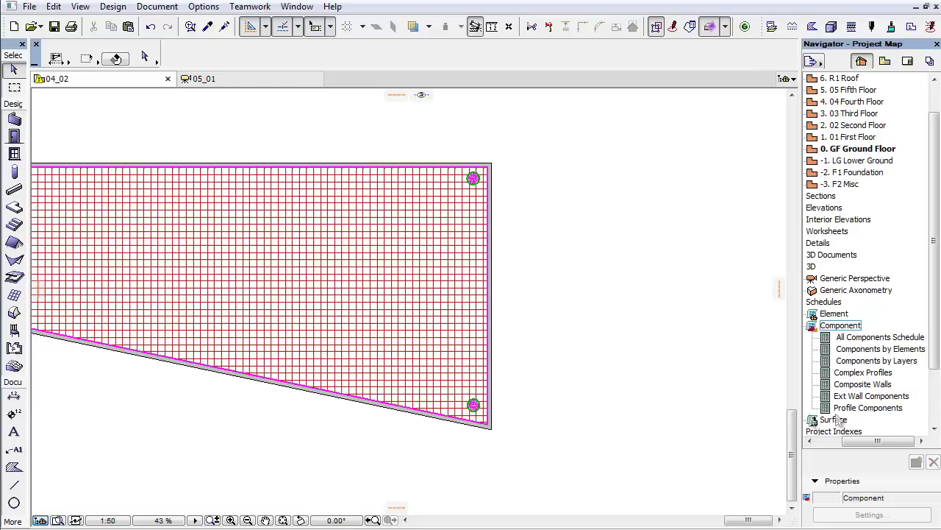
Open the Profile Components schedule and select the Glass and Metal handrail area subtotals.
left_click(857, 408)
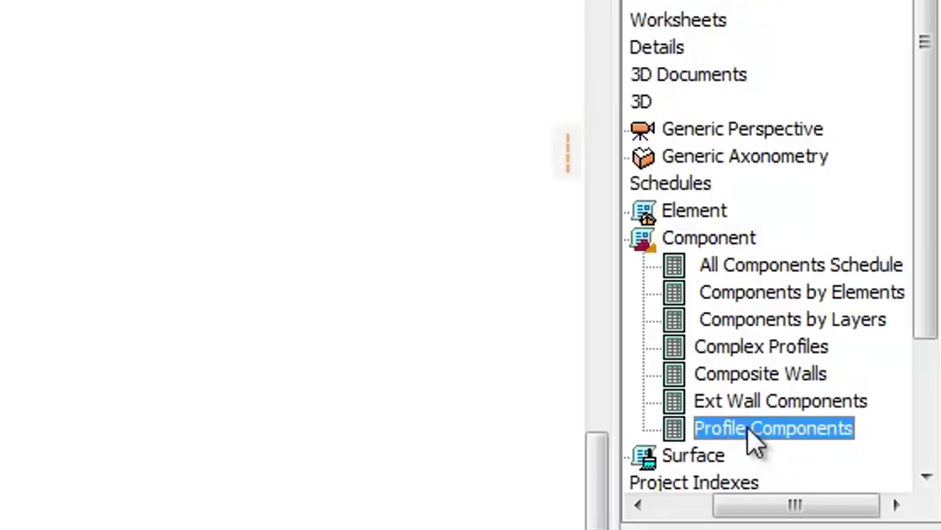
double_click(747, 427)
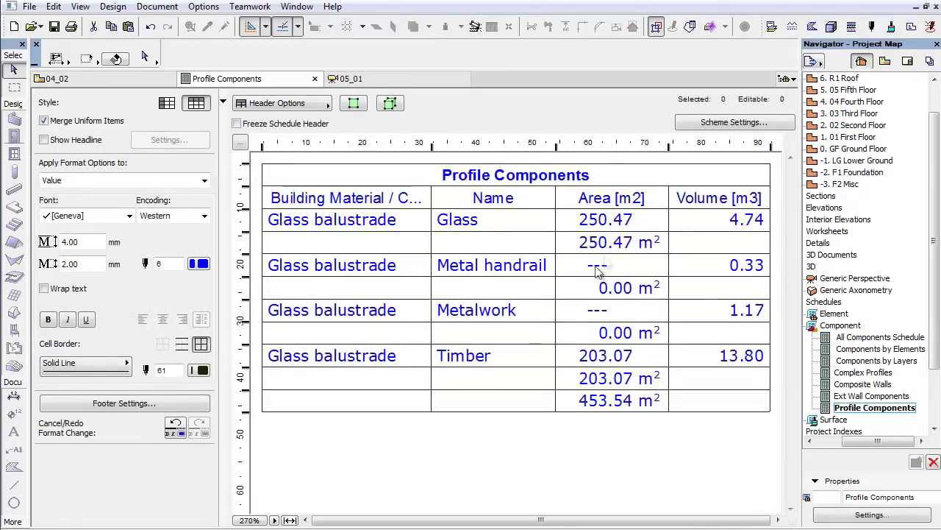
left_click(662, 243)
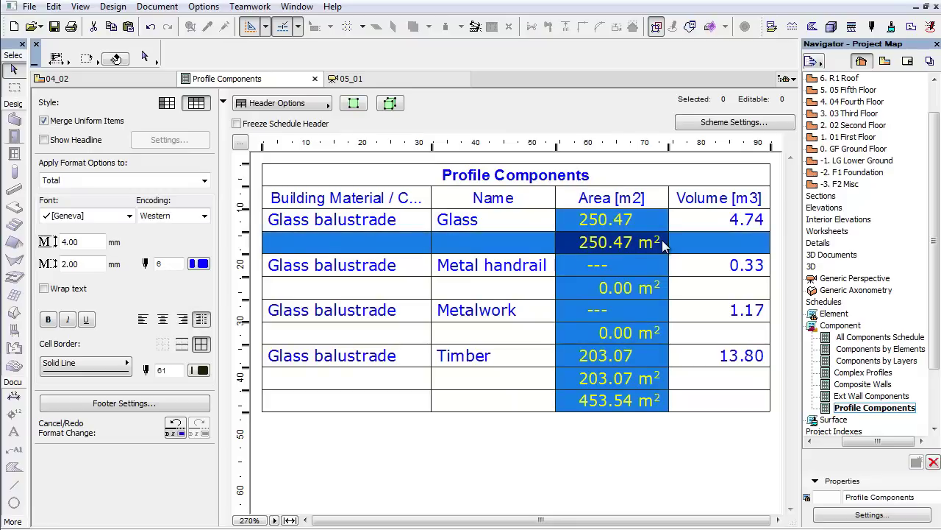
left_click(655, 289)
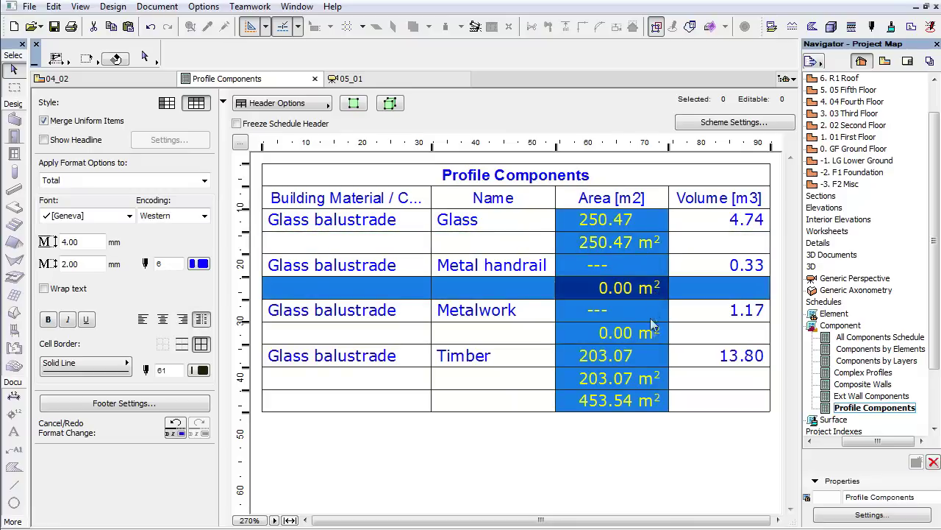